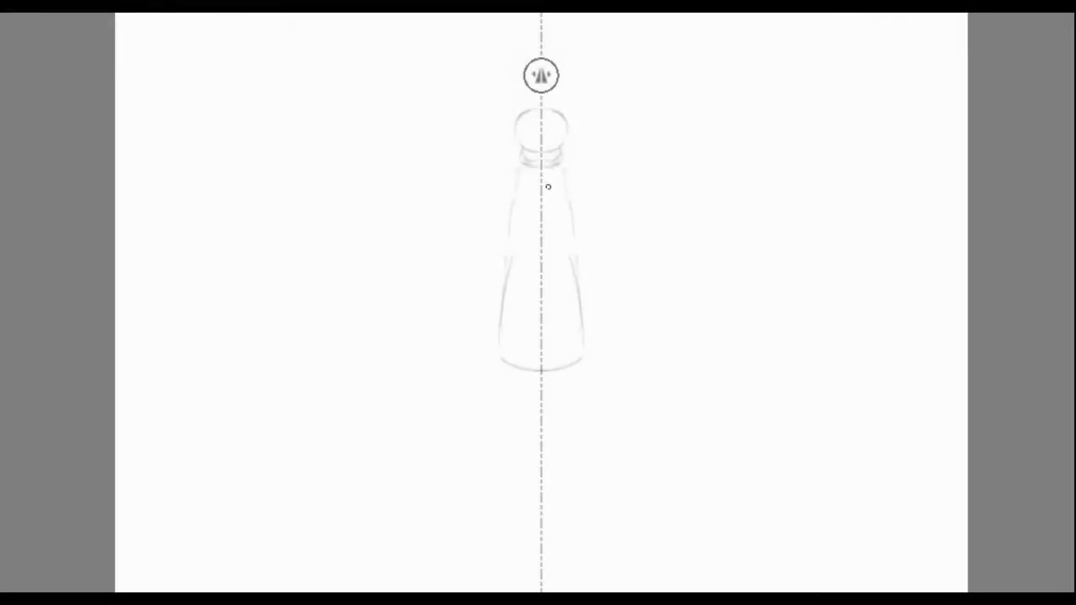
# - Draw the central caroler's mirrored sleeves, hair, and the legs and boots below her dress
pyautogui.moveTo(514, 205)
pyautogui.mouseDown()
pyautogui.moveTo(504, 231)
pyautogui.moveTo(514, 173)
pyautogui.moveTo(540, 181)
pyautogui.mouseUp()
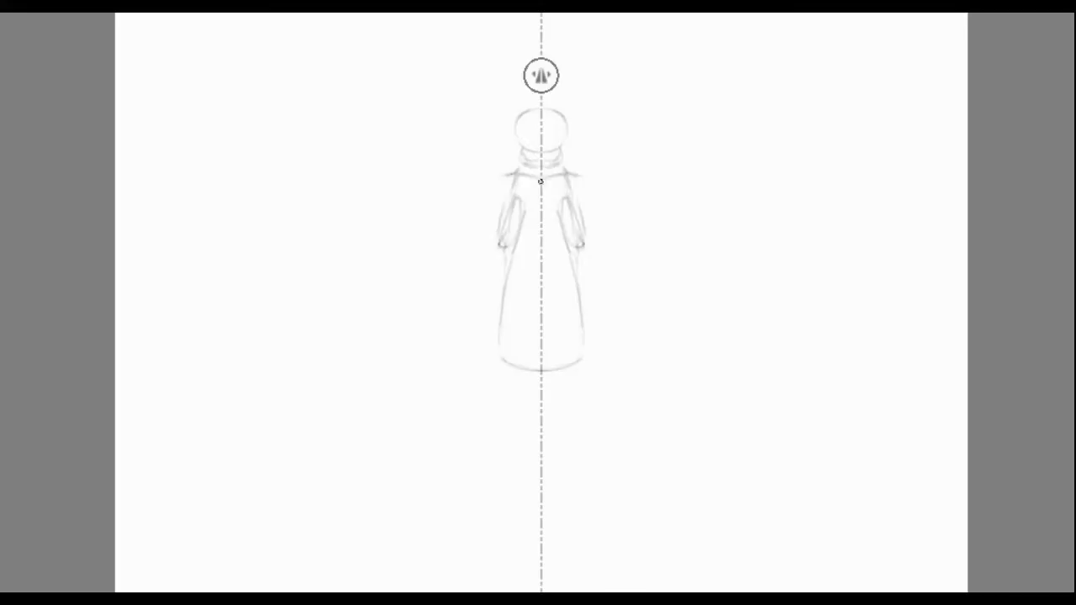
pyautogui.moveTo(524, 122)
pyautogui.mouseDown()
pyautogui.moveTo(515, 118)
pyautogui.moveTo(507, 177)
pyautogui.mouseUp()
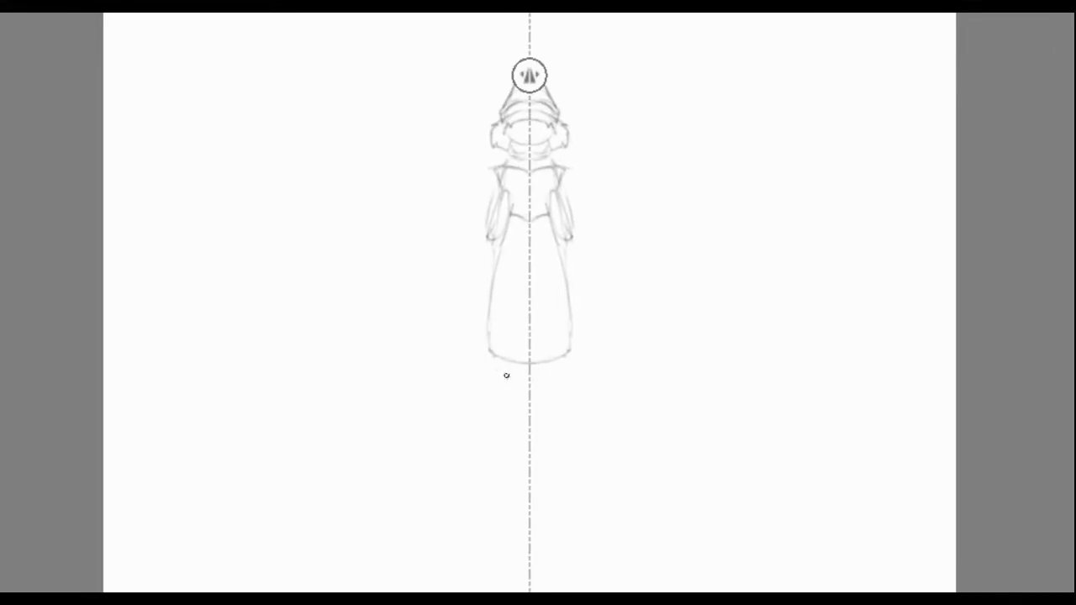
pyautogui.moveTo(507, 376)
pyautogui.mouseDown()
pyautogui.moveTo(498, 421)
pyautogui.moveTo(525, 425)
pyautogui.mouseUp()
pyautogui.moveTo(509, 362); pyautogui.dragTo(516, 373)
# - Start two mirrored side figures with round heads, upper bodies, and cuff and fold lines
pyautogui.moveTo(449, 168); pyautogui.dragTo(464, 214)
pyautogui.moveTo(444, 248)
pyautogui.mouseDown()
pyautogui.moveTo(463, 260)
pyautogui.moveTo(417, 252)
pyautogui.moveTo(444, 281)
pyautogui.moveTo(413, 250)
pyautogui.moveTo(418, 288)
pyautogui.mouseUp()
pyautogui.moveTo(467, 252); pyautogui.dragTo(476, 283)
pyautogui.moveTo(425, 209); pyautogui.dragTo(470, 225)
pyautogui.moveTo(471, 229); pyautogui.dragTo(435, 239)
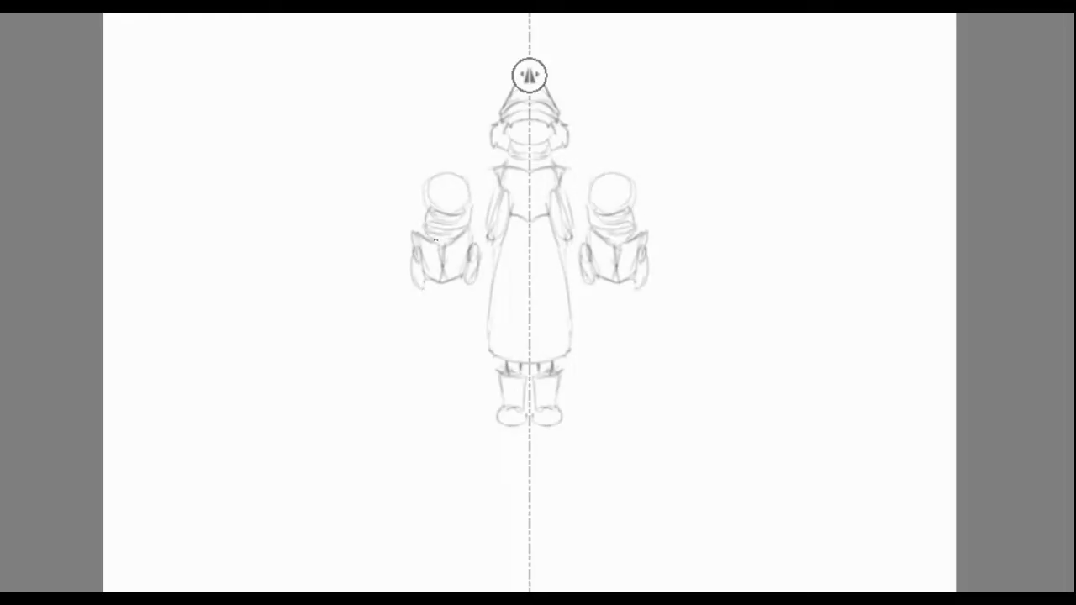
# - Extend the side girls' coats, then add legs, boots, hair buns, faces and scarves
pyautogui.moveTo(416, 282); pyautogui.dragTo(412, 338)
pyautogui.moveTo(471, 279)
pyautogui.mouseDown()
pyautogui.moveTo(483, 338)
pyautogui.moveTo(419, 344)
pyautogui.moveTo(451, 421)
pyautogui.mouseUp()
pyautogui.moveTo(454, 376); pyautogui.dragTo(481, 420)
pyautogui.moveTo(431, 352); pyautogui.dragTo(432, 378)
pyautogui.moveTo(454, 352); pyautogui.dragTo(466, 368)
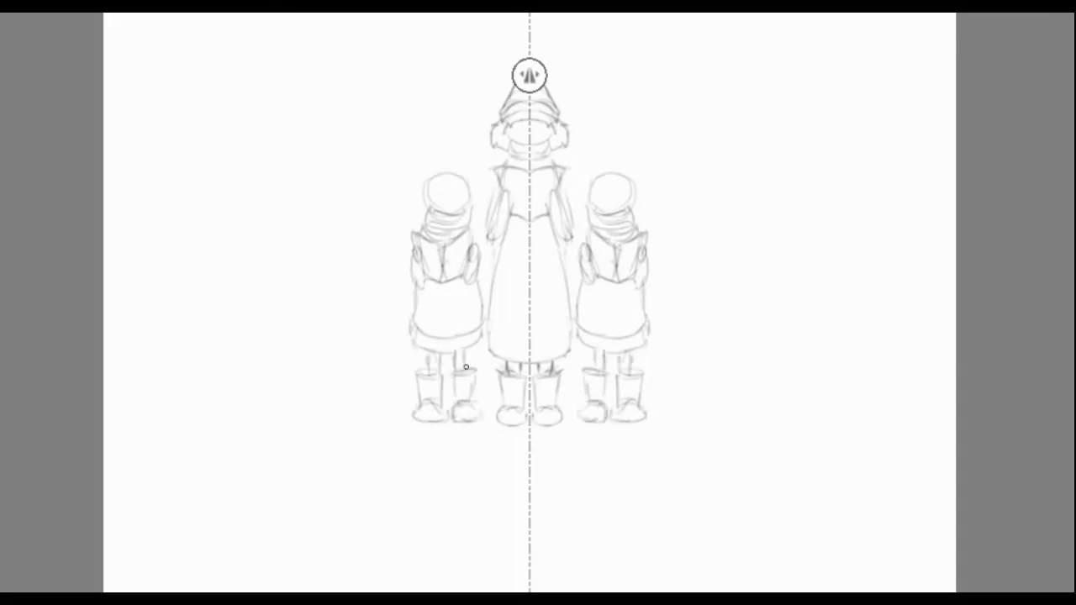
pyautogui.moveTo(423, 192)
pyautogui.mouseDown()
pyautogui.moveTo(466, 195)
pyautogui.moveTo(412, 202)
pyautogui.mouseUp()
pyautogui.moveTo(448, 168); pyautogui.dragTo(481, 199)
pyautogui.moveTo(407, 196)
pyautogui.mouseDown()
pyautogui.moveTo(420, 220)
pyautogui.moveTo(464, 192)
pyautogui.mouseUp()
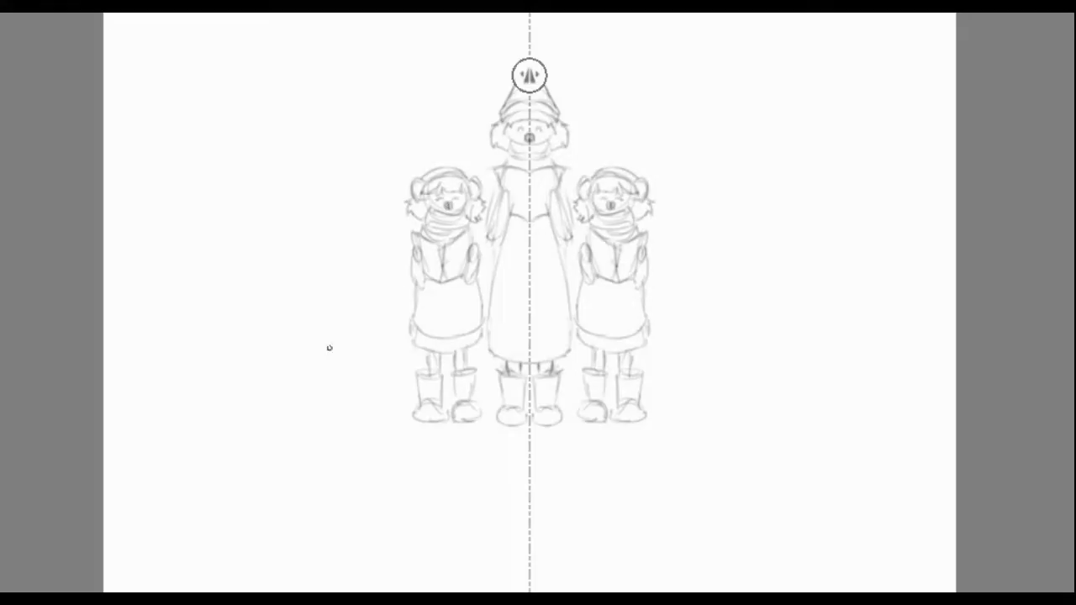
# - Rough in two outer carolers with caps, singing faces and open songbooks
pyautogui.moveTo(359, 160)
pyautogui.mouseDown()
pyautogui.moveTo(340, 178)
pyautogui.moveTo(377, 212)
pyautogui.moveTo(353, 271)
pyautogui.mouseUp()
pyautogui.moveTo(375, 210); pyautogui.dragTo(368, 253)
pyautogui.moveTo(332, 172)
pyautogui.mouseDown()
pyautogui.moveTo(393, 165)
pyautogui.moveTo(387, 149)
pyautogui.mouseUp()
pyautogui.moveTo(349, 178); pyautogui.dragTo(377, 176)
pyautogui.moveTo(360, 183); pyautogui.dragTo(367, 190)
pyautogui.moveTo(334, 222)
pyautogui.mouseDown()
pyautogui.moveTo(363, 239)
pyautogui.moveTo(390, 217)
pyautogui.moveTo(341, 279)
pyautogui.mouseUp()
pyautogui.moveTo(341, 279); pyautogui.dragTo(389, 267)
pyautogui.moveTo(389, 227); pyautogui.dragTo(389, 268)
# - Give the outer carolers mittens, long coats, legs, coat hems and shoes
pyautogui.moveTo(333, 237); pyautogui.dragTo(338, 257)
pyautogui.moveTo(393, 220)
pyautogui.mouseDown()
pyautogui.moveTo(395, 262)
pyautogui.moveTo(386, 254)
pyautogui.mouseUp()
pyautogui.moveTo(334, 277); pyautogui.dragTo(387, 279)
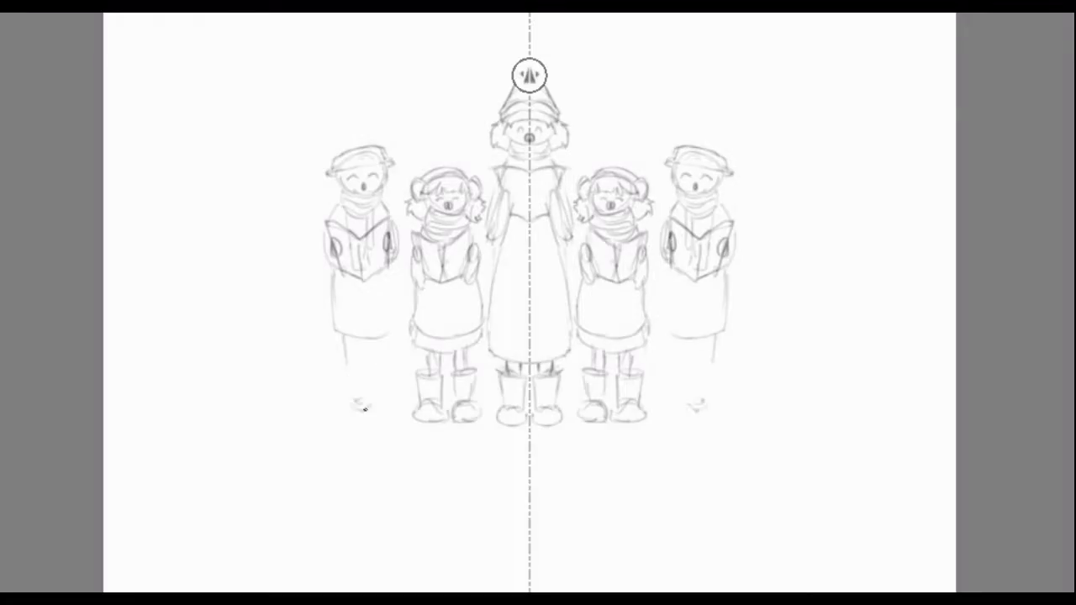
pyautogui.moveTo(383, 339); pyautogui.dragTo(392, 409)
pyautogui.moveTo(392, 271)
pyautogui.mouseDown()
pyautogui.moveTo(398, 323)
pyautogui.moveTo(344, 345)
pyautogui.mouseUp()
pyautogui.moveTo(346, 397); pyautogui.dragTo(400, 420)
pyautogui.moveTo(345, 421); pyautogui.dragTo(346, 384)
# - Add leg lines and coat buttons to the outer carolers
pyautogui.moveTo(347, 340); pyautogui.dragTo(349, 400)
pyautogui.moveTo(394, 336); pyautogui.dragTo(395, 400)
pyautogui.moveTo(340, 302); pyautogui.dragTo(338, 340)
pyautogui.moveTo(403, 304); pyautogui.dragTo(402, 329)
pyautogui.moveTo(369, 286); pyautogui.dragTo(370, 345)
pyautogui.moveTo(375, 306); pyautogui.dragTo(378, 333)
# - Add coat hems and pockets to the side girls
pyautogui.moveTo(444, 286); pyautogui.dragTo(476, 339)
pyautogui.moveTo(414, 280); pyautogui.dragTo(463, 350)
pyautogui.moveTo(409, 315)
pyautogui.mouseDown()
pyautogui.moveTo(432, 326)
pyautogui.moveTo(428, 318)
pyautogui.mouseUp()
pyautogui.moveTo(459, 298); pyautogui.dragTo(478, 319)
# - Give the central girl's dress a ruffled hem and add a sleeve detail
pyautogui.moveTo(563, 239); pyautogui.dragTo(565, 281)
pyautogui.moveTo(573, 327); pyautogui.dragTo(531, 343)
pyautogui.moveTo(572, 274)
pyautogui.mouseDown()
pyautogui.moveTo(574, 335)
pyautogui.moveTo(532, 363)
pyautogui.mouseUp()
pyautogui.moveTo(572, 335); pyautogui.dragTo(568, 357)
pyautogui.moveTo(577, 340); pyautogui.dragTo(547, 366)
pyautogui.moveTo(512, 192); pyautogui.dragTo(507, 212)
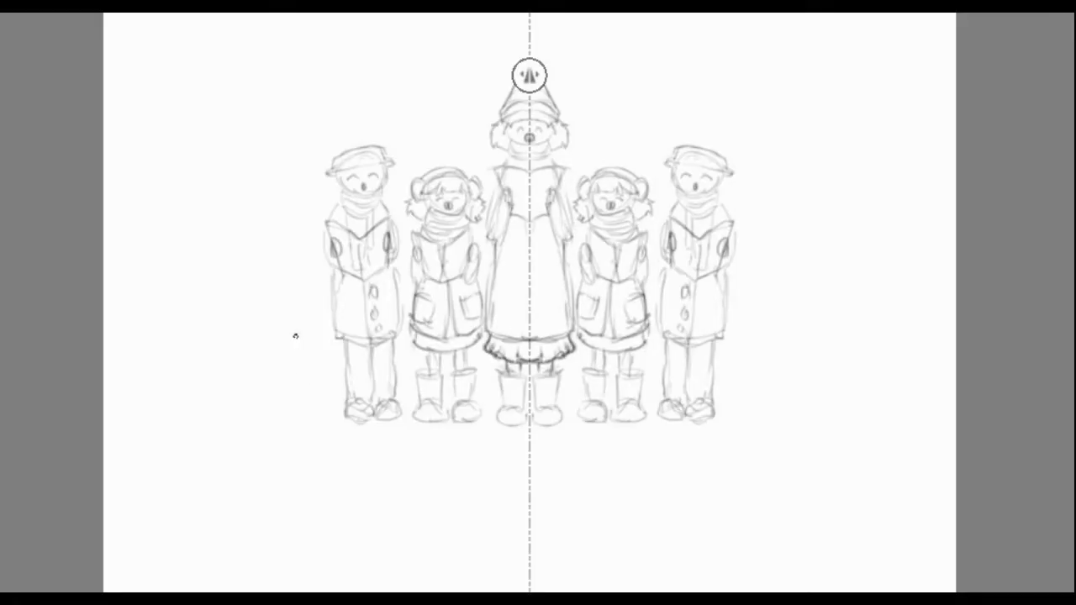
# - Sketch a dog beside each outer caroler, then undo the dogs with Ctrl+Z
pyautogui.moveTo(321, 360); pyautogui.dragTo(283, 355)
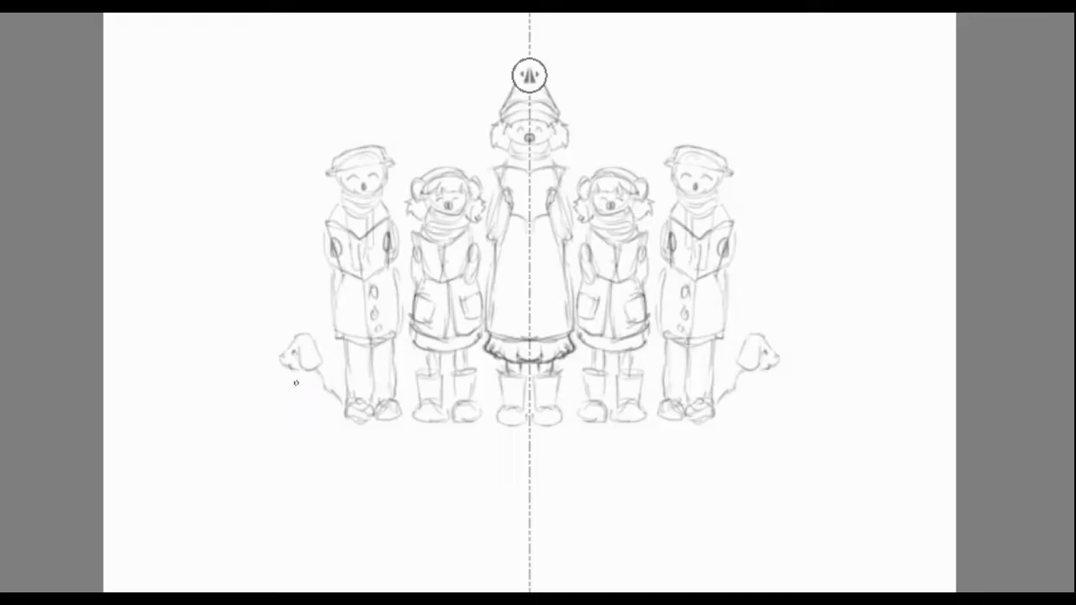
pyautogui.moveTo(301, 395)
pyautogui.mouseDown()
pyautogui.moveTo(320, 419)
pyautogui.moveTo(343, 418)
pyautogui.mouseUp()
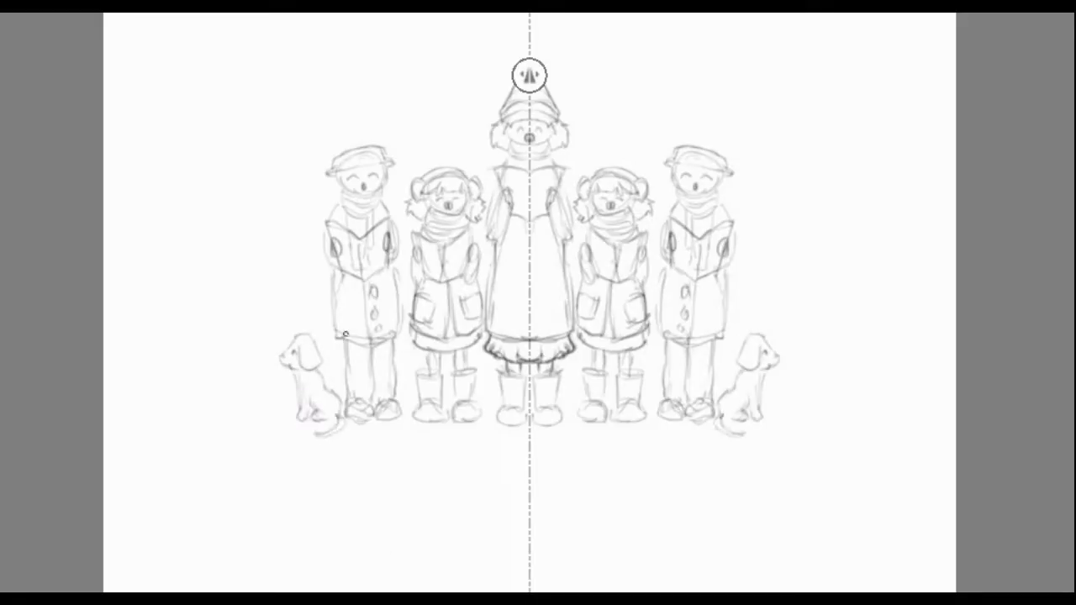
pyautogui.hotkey('ctrl', 'z')
pyautogui.hotkey('ctrl', 'z')
pyautogui.hotkey('ctrl', 'z')
pyautogui.hotkey('ctrl', 'z')
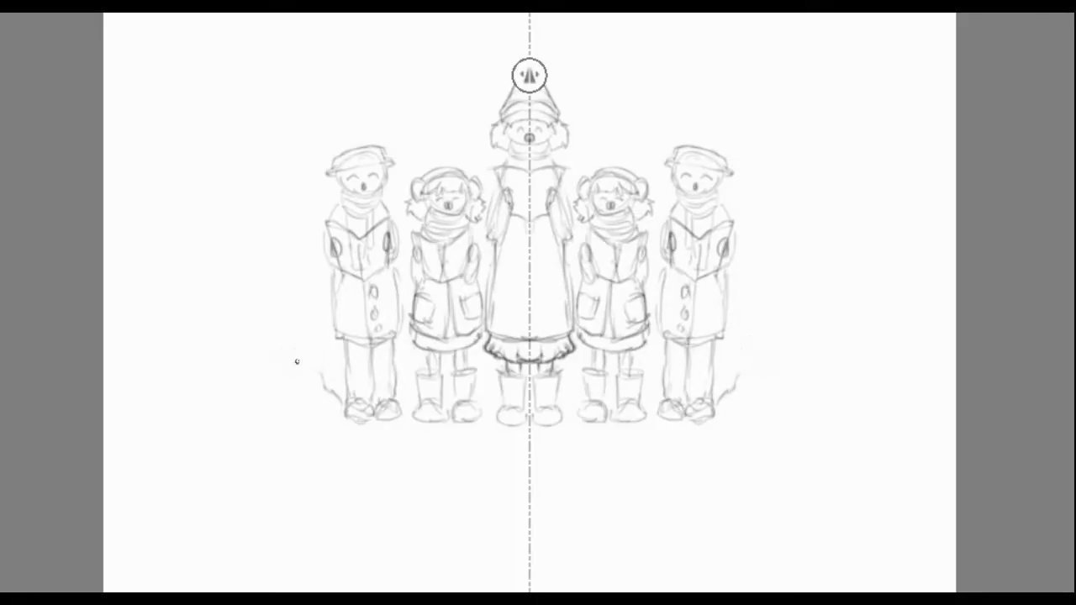
# - Sketch bushes with leaf marks behind the carolers on both sides
pyautogui.moveTo(217, 244)
pyautogui.mouseDown()
pyautogui.moveTo(323, 235)
pyautogui.moveTo(188, 346)
pyautogui.moveTo(234, 408)
pyautogui.moveTo(310, 412)
pyautogui.mouseUp()
pyautogui.moveTo(202, 267)
pyautogui.mouseDown()
pyautogui.moveTo(229, 225)
pyautogui.moveTo(403, 202)
pyautogui.mouseUp()
pyautogui.moveTo(259, 304); pyautogui.dragTo(250, 320)
pyautogui.moveTo(308, 311); pyautogui.dragTo(311, 324)
pyautogui.moveTo(284, 372); pyautogui.dragTo(275, 379)
pyautogui.moveTo(268, 269); pyautogui.dragTo(271, 277)
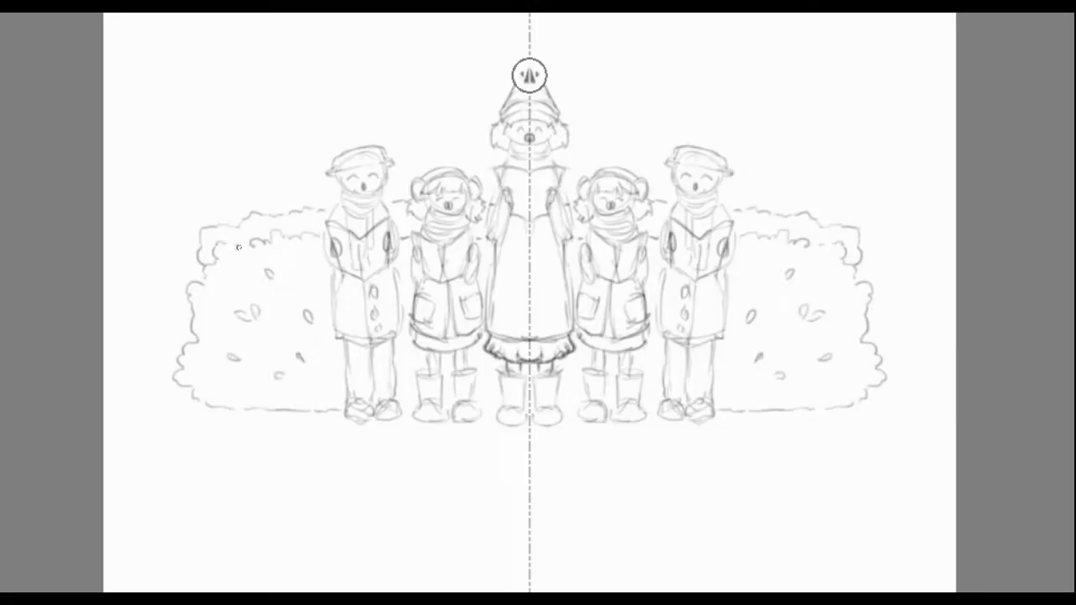
pyautogui.moveTo(311, 373)
pyautogui.mouseDown()
pyautogui.moveTo(331, 409)
pyautogui.moveTo(299, 403)
pyautogui.mouseUp()
# - Ink the girls' boots and the boys' legs and shoes darker
pyautogui.moveTo(572, 391)
pyautogui.mouseDown()
pyautogui.moveTo(577, 436)
pyautogui.moveTo(618, 433)
pyautogui.mouseUp()
pyautogui.moveTo(627, 383); pyautogui.dragTo(648, 432)
pyautogui.moveTo(728, 358); pyautogui.dragTo(728, 430)
pyautogui.moveTo(679, 389); pyautogui.dragTo(699, 434)
pyautogui.moveTo(703, 359); pyautogui.dragTo(700, 422)
# - Draw snowman heads with pompom beanies, faces and scarves above the bushes
pyautogui.moveTo(832, 178); pyautogui.dragTo(809, 231)
pyautogui.moveTo(794, 189)
pyautogui.mouseDown()
pyautogui.moveTo(860, 197)
pyautogui.moveTo(853, 175)
pyautogui.moveTo(818, 165)
pyautogui.moveTo(873, 150)
pyautogui.mouseUp()
pyautogui.moveTo(875, 151)
pyautogui.mouseDown()
pyautogui.moveTo(871, 198)
pyautogui.moveTo(874, 136)
pyautogui.mouseUp()
pyautogui.moveTo(804, 199); pyautogui.dragTo(806, 205)
pyautogui.moveTo(828, 203); pyautogui.dragTo(834, 221)
pyautogui.moveTo(809, 223)
pyautogui.mouseDown()
pyautogui.moveTo(842, 234)
pyautogui.moveTo(846, 262)
pyautogui.moveTo(860, 266)
pyautogui.moveTo(820, 325)
pyautogui.mouseUp()
# - Sketch the snowmen's bodies, arms and lower outlines, and give them carrot noses
pyautogui.moveTo(851, 253); pyautogui.dragTo(891, 337)
pyautogui.moveTo(893, 294); pyautogui.dragTo(883, 400)
pyautogui.moveTo(791, 278); pyautogui.dragTo(782, 424)
pyautogui.moveTo(899, 388); pyautogui.dragTo(825, 437)
pyautogui.moveTo(803, 253); pyautogui.dragTo(790, 329)
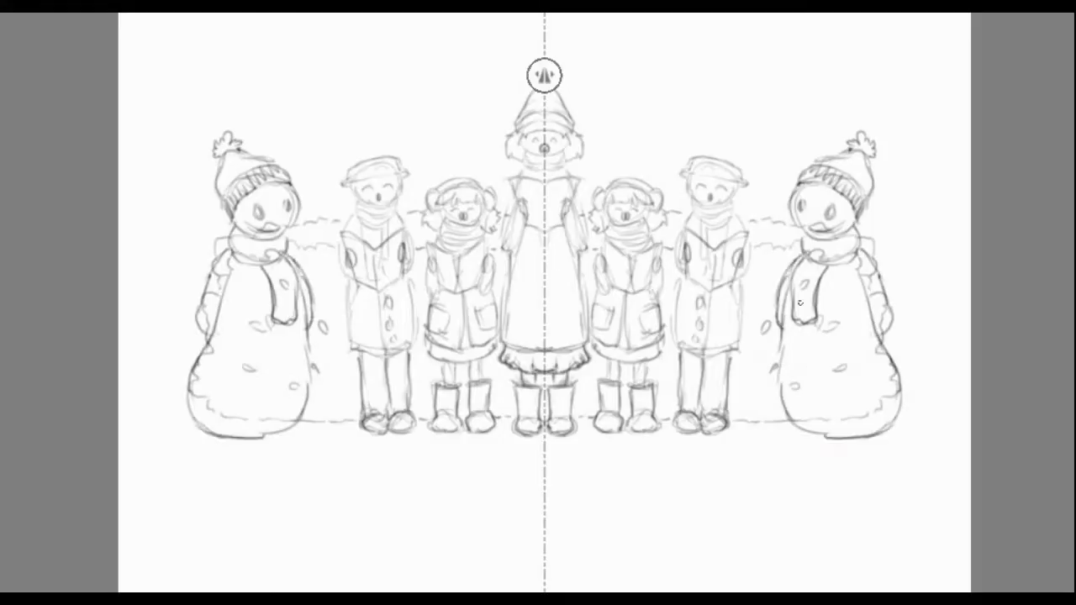
pyautogui.moveTo(809, 245); pyautogui.dragTo(844, 257)
pyautogui.moveTo(811, 214); pyautogui.dragTo(777, 247)
pyautogui.moveTo(822, 207); pyautogui.dragTo(775, 244)
pyautogui.moveTo(797, 241)
pyautogui.mouseDown()
pyautogui.moveTo(836, 239)
pyautogui.moveTo(826, 242)
pyautogui.mouseUp()
pyautogui.moveTo(882, 341)
pyautogui.mouseDown()
pyautogui.moveTo(894, 395)
pyautogui.moveTo(856, 418)
pyautogui.mouseUp()
# - Add scarf stripes and body details to the snowmen
pyautogui.moveTo(863, 256); pyautogui.dragTo(895, 352)
pyautogui.moveTo(803, 269); pyautogui.dragTo(821, 281)
pyautogui.moveTo(775, 314); pyautogui.dragTo(782, 345)
pyautogui.moveTo(846, 232); pyautogui.dragTo(855, 254)
pyautogui.moveTo(782, 343); pyautogui.dragTo(833, 437)
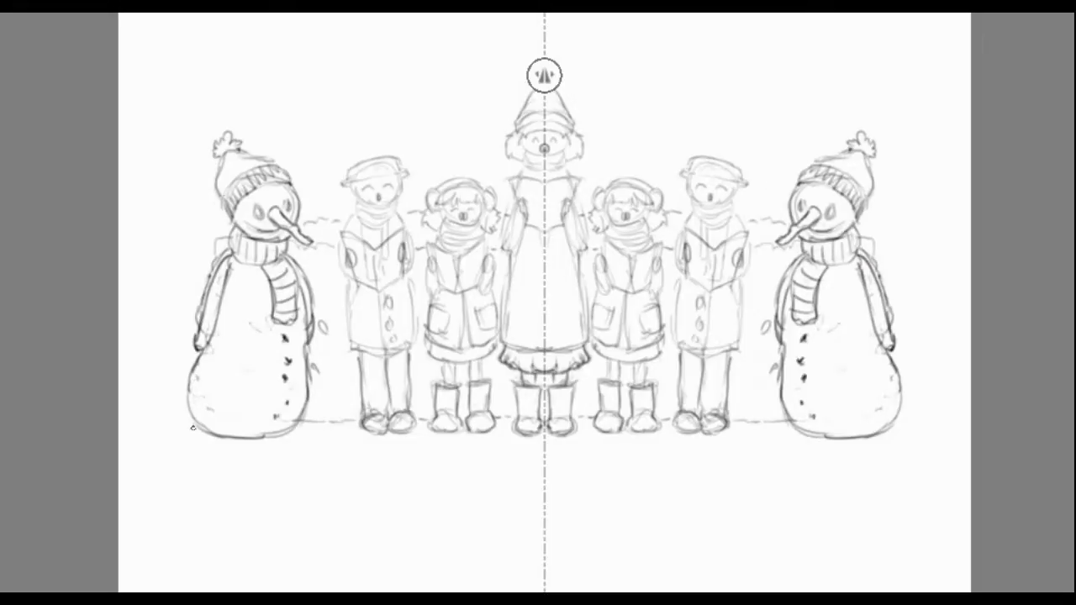
# - Sketch a ground line and bushes beside the snowmen, then move the sketch lower
pyautogui.moveTo(193, 428); pyautogui.dragTo(150, 426)
pyautogui.moveTo(184, 340); pyautogui.dragTo(202, 294)
pyautogui.moveTo(187, 400); pyautogui.dragTo(173, 336)
pyautogui.moveTo(192, 306); pyautogui.dragTo(212, 244)
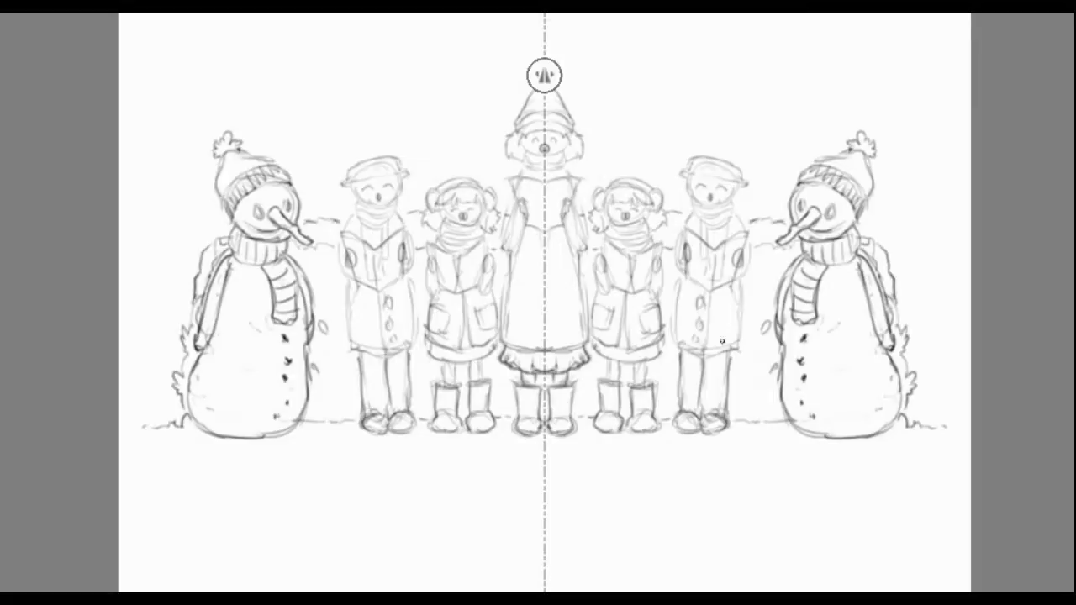
pyautogui.moveTo(564, 329); pyautogui.dragTo(572, 389)
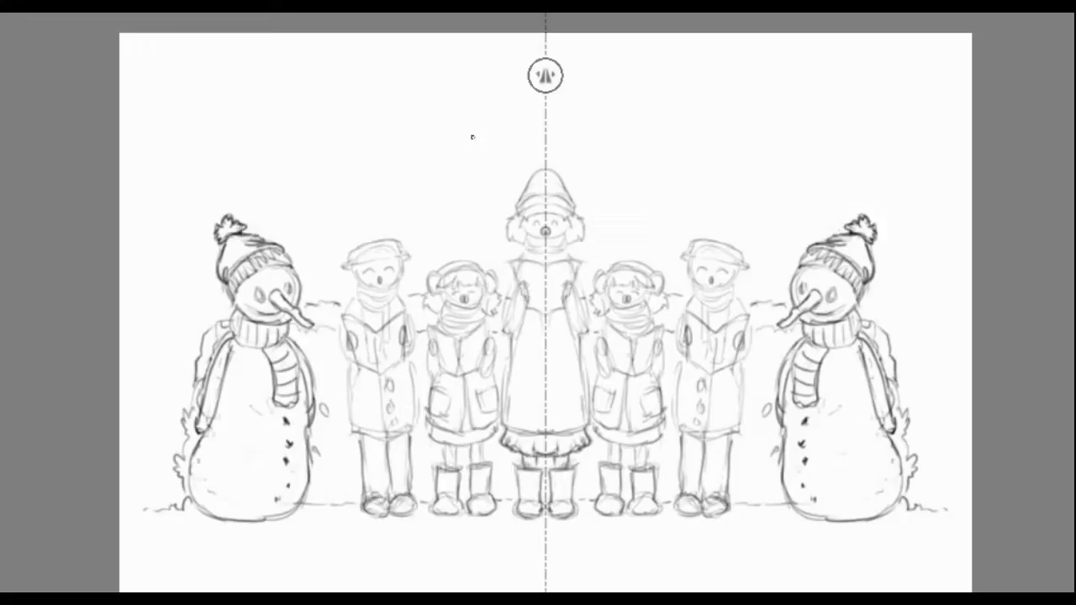
# - Sketch mirrored lanterns on posts near the top corners, with ornate tops and panel lines
pyautogui.moveTo(241, 90)
pyautogui.mouseDown()
pyautogui.moveTo(287, 86)
pyautogui.moveTo(224, 80)
pyautogui.moveTo(294, 85)
pyautogui.moveTo(244, 143)
pyautogui.mouseUp()
pyautogui.moveTo(283, 89)
pyautogui.mouseDown()
pyautogui.moveTo(276, 147)
pyautogui.moveTo(279, 133)
pyautogui.mouseUp()
pyautogui.moveTo(249, 84); pyautogui.dragTo(264, 244)
pyautogui.moveTo(253, 148); pyautogui.dragTo(277, 175)
pyautogui.moveTo(269, 150); pyautogui.dragTo(268, 244)
# - Hang a sagging rope of pennant flags with a centre flag and bow, retraced darker
pyautogui.moveTo(296, 84)
pyautogui.mouseDown()
pyautogui.moveTo(545, 122)
pyautogui.moveTo(290, 91)
pyautogui.moveTo(300, 136)
pyautogui.moveTo(319, 143)
pyautogui.mouseUp()
pyautogui.moveTo(318, 103); pyautogui.dragTo(370, 153)
pyautogui.moveTo(374, 115); pyautogui.dragTo(411, 160)
pyautogui.moveTo(412, 116)
pyautogui.mouseDown()
pyautogui.moveTo(432, 161)
pyautogui.moveTo(456, 165)
pyautogui.mouseUp()
pyautogui.moveTo(459, 119)
pyautogui.mouseDown()
pyautogui.moveTo(501, 160)
pyautogui.moveTo(535, 168)
pyautogui.mouseUp()
pyautogui.moveTo(540, 116); pyautogui.dragTo(547, 154)
pyautogui.moveTo(294, 86); pyautogui.dragTo(531, 123)
pyautogui.moveTo(323, 98)
pyautogui.mouseDown()
pyautogui.moveTo(370, 114)
pyautogui.moveTo(533, 126)
pyautogui.moveTo(528, 174)
pyautogui.mouseUp()
# - Letter the pennants to spell MERRY CHRISTMAS
pyautogui.moveTo(299, 128); pyautogui.dragTo(314, 116)
pyautogui.moveTo(511, 131); pyautogui.dragTo(523, 148)
pyautogui.moveTo(574, 133); pyautogui.dragTo(584, 148)
pyautogui.moveTo(614, 127)
pyautogui.mouseDown()
pyautogui.moveTo(614, 142)
pyautogui.moveTo(660, 146)
pyautogui.mouseUp()
pyautogui.moveTo(727, 119); pyautogui.dragTo(740, 136)
pyautogui.moveTo(788, 106); pyautogui.dragTo(781, 123)
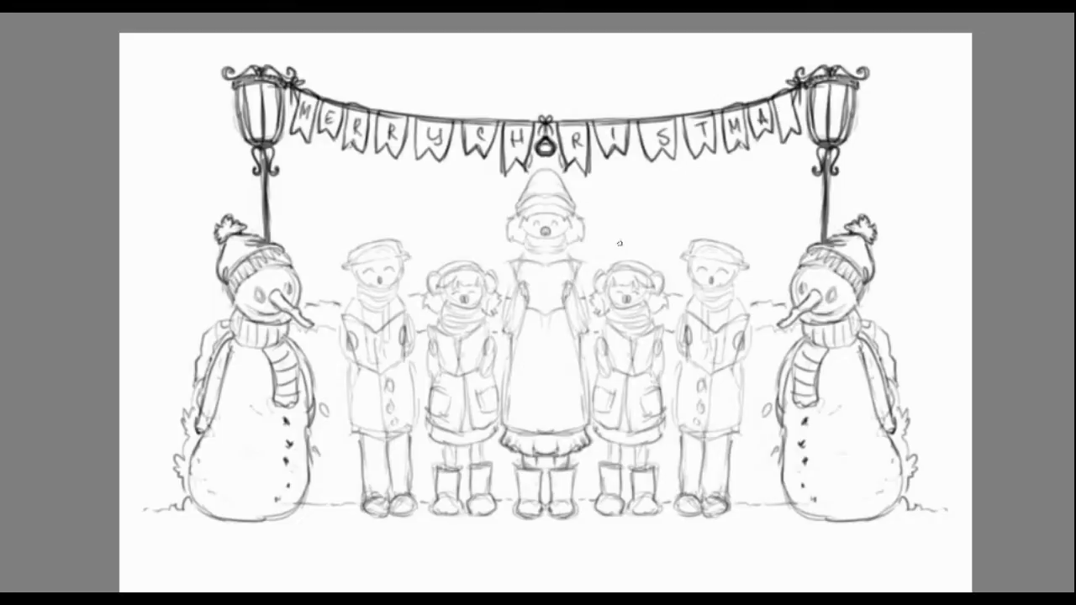
# - Erase the centre ornament, finish CHRISTMAS, and add a small ornament between the words
pyautogui.moveTo(545, 126)
pyautogui.mouseDown()
pyautogui.moveTo(468, 157)
pyautogui.moveTo(496, 126)
pyautogui.moveTo(508, 165)
pyautogui.moveTo(552, 160)
pyautogui.mouseUp()
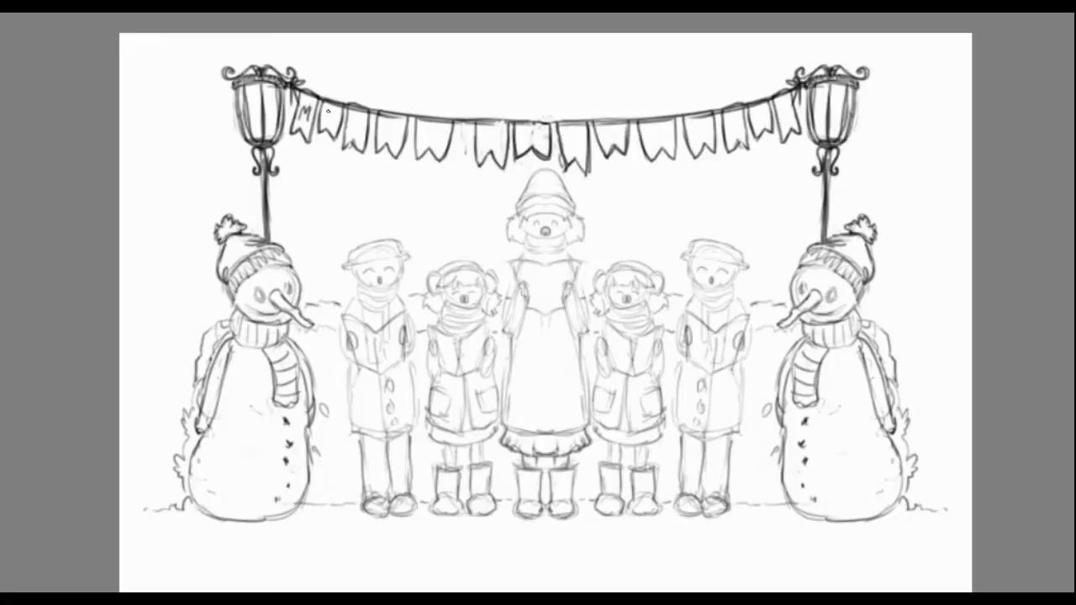
pyautogui.moveTo(655, 132); pyautogui.dragTo(760, 117)
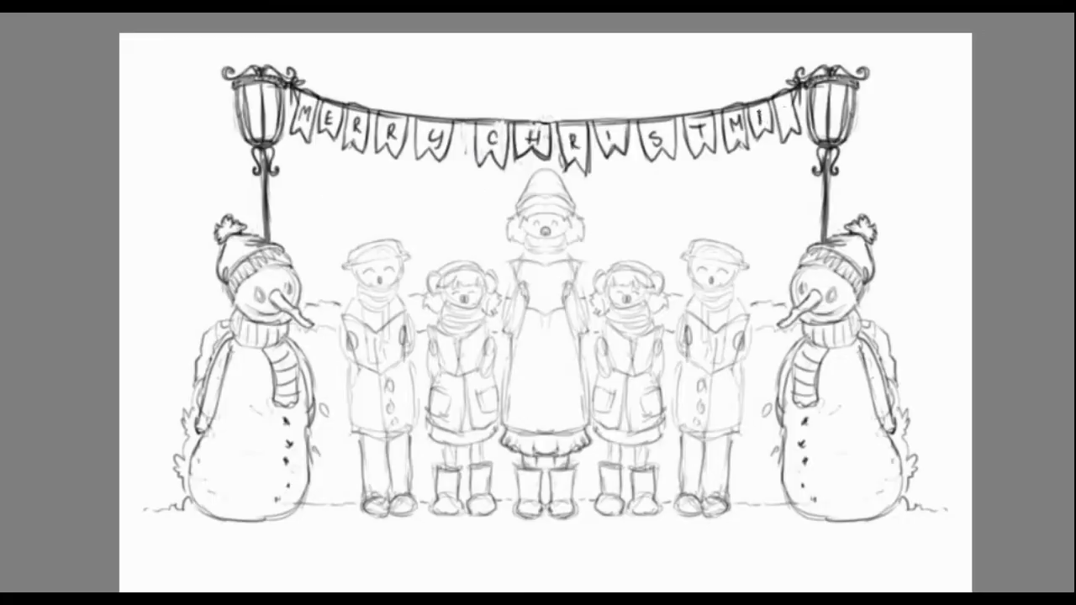
pyautogui.moveTo(461, 130); pyautogui.dragTo(463, 143)
# - Turn on mirror symmetry and ink the centre girl's hat, hair, scarf and sleeves
pyautogui.press('x')
pyautogui.moveTo(545, 165)
pyautogui.mouseDown()
pyautogui.moveTo(521, 197)
pyautogui.moveTo(579, 220)
pyautogui.moveTo(513, 249)
pyautogui.mouseUp()
pyautogui.moveTo(526, 220)
pyautogui.mouseDown()
pyautogui.moveTo(543, 216)
pyautogui.moveTo(523, 243)
pyautogui.moveTo(533, 253)
pyautogui.mouseUp()
pyautogui.moveTo(523, 249)
pyautogui.mouseDown()
pyautogui.moveTo(548, 255)
pyautogui.moveTo(545, 313)
pyautogui.moveTo(508, 314)
pyautogui.mouseUp()
pyautogui.moveTo(515, 278); pyautogui.dragTo(504, 338)
pyautogui.moveTo(563, 249); pyautogui.dragTo(577, 286)
# - Ink the centre girl's coat outline, four toggle buttons, ruffled hem and boots
pyautogui.moveTo(508, 337)
pyautogui.mouseDown()
pyautogui.moveTo(503, 421)
pyautogui.moveTo(542, 438)
pyautogui.mouseUp()
pyautogui.moveTo(510, 406); pyautogui.dragTo(514, 414)
pyautogui.moveTo(543, 315); pyautogui.dragTo(540, 415)
pyautogui.moveTo(537, 378); pyautogui.dragTo(544, 377)
pyautogui.moveTo(537, 359); pyautogui.dragTo(544, 359)
pyautogui.moveTo(537, 340); pyautogui.dragTo(544, 340)
pyautogui.moveTo(537, 322); pyautogui.dragTo(544, 321)
pyautogui.moveTo(498, 415)
pyautogui.mouseDown()
pyautogui.moveTo(510, 454)
pyautogui.moveTo(543, 459)
pyautogui.moveTo(543, 436)
pyautogui.mouseUp()
pyautogui.moveTo(516, 464); pyautogui.dragTo(541, 471)
pyautogui.moveTo(516, 467)
pyautogui.mouseDown()
pyautogui.moveTo(518, 502)
pyautogui.moveTo(539, 517)
pyautogui.mouseUp()
pyautogui.moveTo(540, 470); pyautogui.dragTo(543, 516)
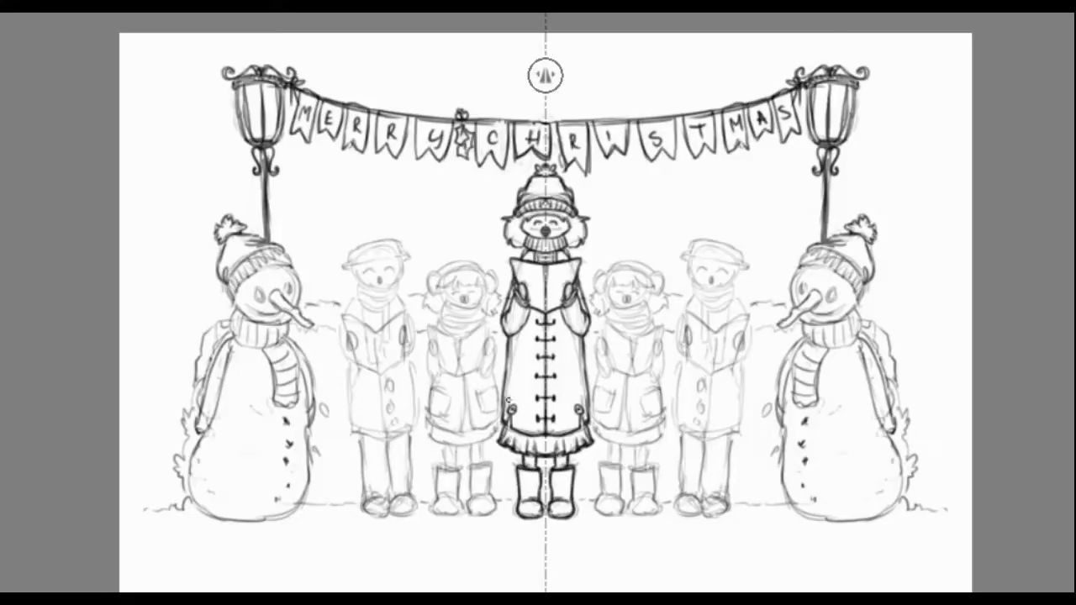
# - Ink the small girls' faces, hair, earmuffs, scarves, songbooks and mittens
pyautogui.scroll(-1, 572, 273)
pyautogui.moveTo(440, 266)
pyautogui.mouseDown()
pyautogui.moveTo(455, 281)
pyautogui.moveTo(480, 274)
pyautogui.moveTo(479, 242)
pyautogui.moveTo(426, 274)
pyautogui.mouseUp()
pyautogui.moveTo(478, 251)
pyautogui.mouseDown()
pyautogui.moveTo(490, 270)
pyautogui.moveTo(431, 273)
pyautogui.moveTo(486, 252)
pyautogui.moveTo(446, 236)
pyautogui.moveTo(440, 286)
pyautogui.moveTo(493, 291)
pyautogui.moveTo(470, 301)
pyautogui.moveTo(490, 316)
pyautogui.mouseUp()
pyautogui.moveTo(432, 355)
pyautogui.mouseDown()
pyautogui.moveTo(476, 343)
pyautogui.moveTo(458, 353)
pyautogui.mouseUp()
pyautogui.moveTo(481, 330)
pyautogui.mouseDown()
pyautogui.moveTo(491, 311)
pyautogui.moveTo(481, 353)
pyautogui.mouseUp()
pyautogui.moveTo(437, 310)
pyautogui.mouseDown()
pyautogui.moveTo(424, 337)
pyautogui.moveTo(459, 365)
pyautogui.mouseUp()
pyautogui.moveTo(530, 284); pyautogui.dragTo(540, 298)
# - Ink the small girls' coat pockets, ruffled hems, striped stockings and boots
pyautogui.moveTo(639, 359)
pyautogui.mouseDown()
pyautogui.moveTo(659, 382)
pyautogui.moveTo(639, 392)
pyautogui.mouseUp()
pyautogui.moveTo(599, 357)
pyautogui.mouseDown()
pyautogui.moveTo(588, 372)
pyautogui.moveTo(602, 392)
pyautogui.moveTo(616, 388)
pyautogui.moveTo(589, 421)
pyautogui.moveTo(660, 421)
pyautogui.mouseUp()
pyautogui.moveTo(588, 410); pyautogui.dragTo(654, 418)
pyautogui.moveTo(429, 437); pyautogui.dragTo(458, 442)
pyautogui.moveTo(464, 434)
pyautogui.mouseDown()
pyautogui.moveTo(486, 446)
pyautogui.moveTo(454, 437)
pyautogui.moveTo(482, 435)
pyautogui.moveTo(432, 476)
pyautogui.moveTo(451, 489)
pyautogui.mouseUp()
pyautogui.moveTo(454, 448)
pyautogui.mouseDown()
pyautogui.moveTo(454, 476)
pyautogui.moveTo(493, 491)
pyautogui.mouseUp()
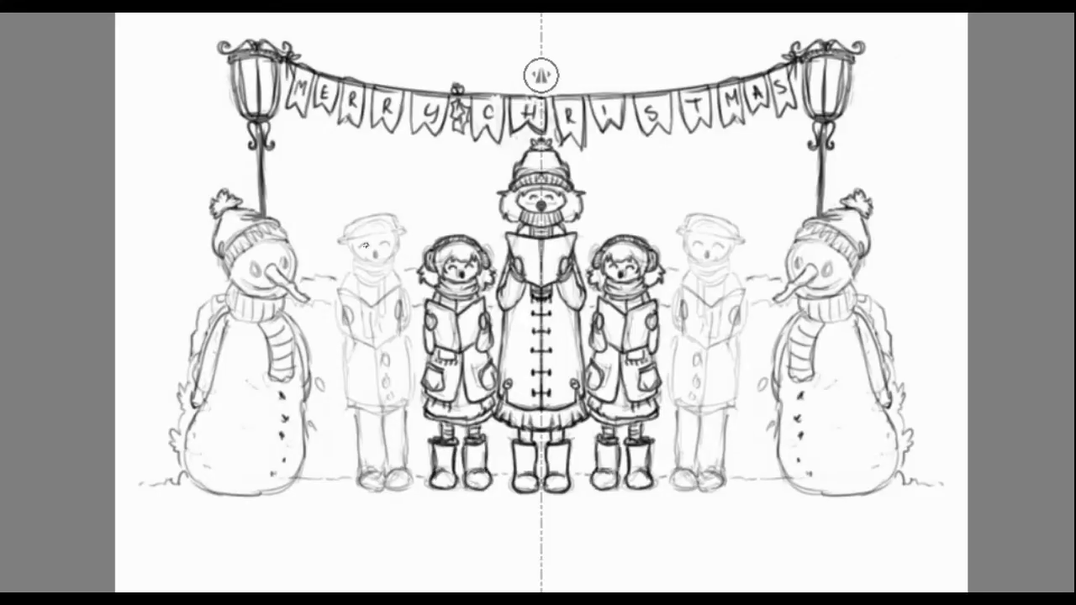
# - Ink the boys' caps, faces and striped hanging scarves
pyautogui.moveTo(352, 240)
pyautogui.mouseDown()
pyautogui.moveTo(405, 228)
pyautogui.moveTo(353, 261)
pyautogui.mouseUp()
pyautogui.moveTo(404, 233); pyautogui.dragTo(392, 258)
pyautogui.moveTo(352, 242); pyautogui.dragTo(389, 258)
pyautogui.moveTo(357, 254); pyautogui.dragTo(390, 264)
pyautogui.moveTo(347, 237)
pyautogui.mouseDown()
pyautogui.moveTo(397, 215)
pyautogui.moveTo(400, 224)
pyautogui.mouseUp()
pyautogui.moveTo(351, 258)
pyautogui.mouseDown()
pyautogui.moveTo(397, 281)
pyautogui.moveTo(379, 301)
pyautogui.mouseUp()
pyautogui.moveTo(361, 261); pyautogui.dragTo(373, 299)
# - Ink the boys' open songbooks and their lower edges, undoing a stray stroke
pyautogui.moveTo(373, 299)
pyautogui.mouseDown()
pyautogui.moveTo(405, 281)
pyautogui.moveTo(395, 305)
pyautogui.moveTo(409, 321)
pyautogui.mouseUp()
pyautogui.moveTo(340, 304); pyautogui.dragTo(353, 325)
pyautogui.moveTo(336, 284); pyautogui.dragTo(379, 350)
pyautogui.moveTo(377, 350); pyautogui.dragTo(402, 308)
pyautogui.moveTo(394, 267)
pyautogui.mouseDown()
pyautogui.moveTo(408, 335)
pyautogui.moveTo(340, 296)
pyautogui.moveTo(392, 320)
pyautogui.moveTo(390, 333)
pyautogui.moveTo(344, 353)
pyautogui.moveTo(377, 407)
pyautogui.mouseUp()
pyautogui.hotkey('ctrl', 'z')
# - Ink the boys' coat fronts, button, trousers and shoes, undoing stray strokes
pyautogui.moveTo(382, 350); pyautogui.dragTo(370, 403)
pyautogui.moveTo(412, 335); pyautogui.dragTo(405, 403)
pyautogui.moveTo(385, 351)
pyautogui.mouseDown()
pyautogui.moveTo(385, 364)
pyautogui.moveTo(401, 354)
pyautogui.mouseUp()
pyautogui.hotkey('ctrl', 'z')
pyautogui.moveTo(356, 402)
pyautogui.mouseDown()
pyautogui.moveTo(370, 479)
pyautogui.moveTo(383, 471)
pyautogui.mouseUp()
pyautogui.moveTo(402, 402)
pyautogui.mouseDown()
pyautogui.moveTo(408, 474)
pyautogui.moveTo(389, 493)
pyautogui.mouseUp()
pyautogui.hotkey('ctrl', 'z')
pyautogui.moveTo(388, 473); pyautogui.dragTo(414, 489)
# - Draw small tree marks on the songbooks
pyautogui.moveTo(720, 301); pyautogui.dragTo(723, 334)
pyautogui.moveTo(635, 314); pyautogui.dragTo(638, 346)
pyautogui.moveTo(555, 247); pyautogui.dragTo(556, 277)
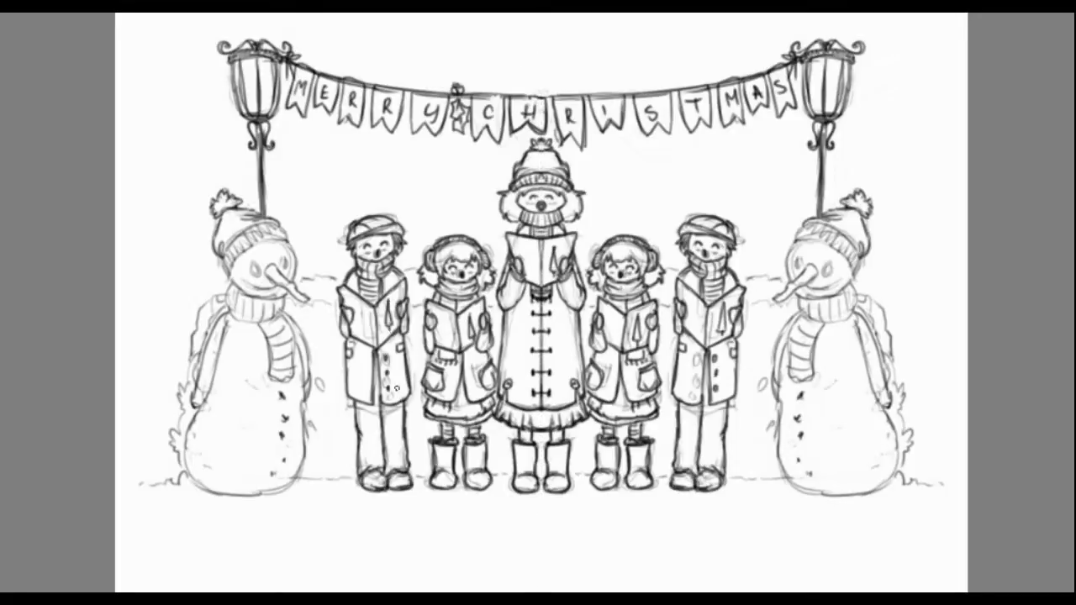
# - Turn mirror symmetry back on and ink the snowmen's knit hats, eyes and noses
pyautogui.press('m')
pyautogui.moveTo(220, 277); pyautogui.dragTo(252, 245)
pyautogui.moveTo(247, 251); pyautogui.dragTo(291, 220)
pyautogui.moveTo(220, 267)
pyautogui.mouseDown()
pyautogui.moveTo(284, 220)
pyautogui.moveTo(224, 214)
pyautogui.mouseUp()
pyautogui.moveTo(229, 227); pyautogui.dragTo(263, 204)
pyautogui.moveTo(253, 262)
pyautogui.mouseDown()
pyautogui.moveTo(262, 274)
pyautogui.moveTo(236, 284)
pyautogui.mouseUp()
pyautogui.moveTo(286, 237)
pyautogui.mouseDown()
pyautogui.moveTo(301, 254)
pyautogui.moveTo(269, 249)
pyautogui.mouseUp()
pyautogui.moveTo(268, 264); pyautogui.dragTo(284, 278)
# - Ink the snowmen's smiles, scarves and body outlines
pyautogui.moveTo(252, 288); pyautogui.dragTo(235, 284)
pyautogui.moveTo(224, 291)
pyautogui.mouseDown()
pyautogui.moveTo(286, 323)
pyautogui.moveTo(295, 373)
pyautogui.mouseUp()
pyautogui.moveTo(252, 328); pyautogui.dragTo(273, 353)
pyautogui.moveTo(244, 388); pyautogui.dragTo(308, 300)
pyautogui.moveTo(278, 234)
pyautogui.mouseDown()
pyautogui.moveTo(256, 316)
pyautogui.moveTo(261, 399)
pyautogui.mouseUp()
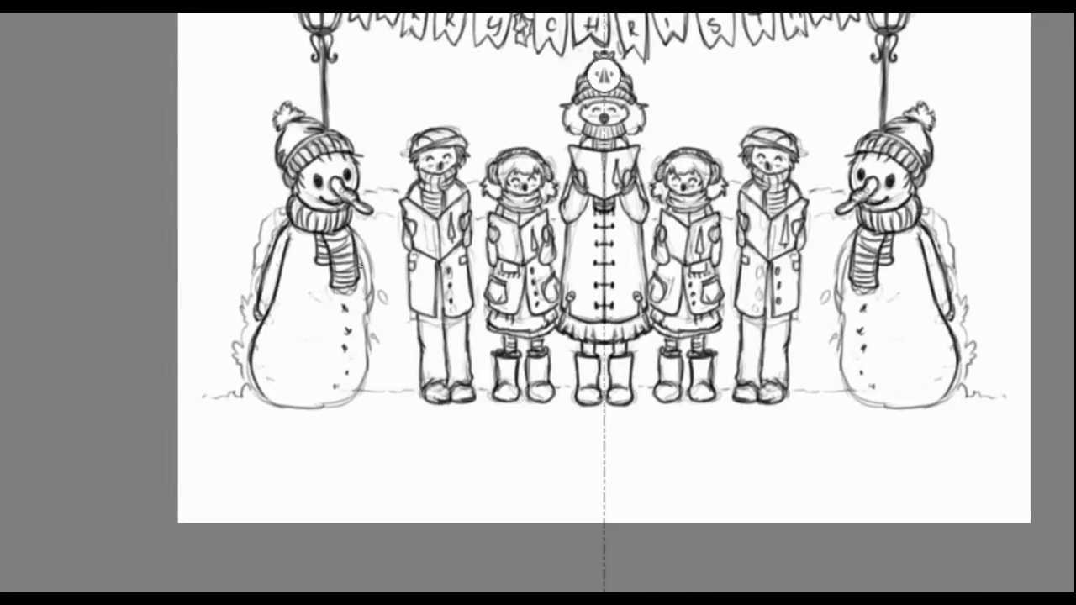
pyautogui.moveTo(358, 243); pyautogui.dragTo(369, 345)
pyautogui.moveTo(364, 311); pyautogui.dragTo(362, 382)
pyautogui.moveTo(294, 407); pyautogui.dragTo(366, 378)
pyautogui.moveTo(353, 228); pyautogui.dragTo(374, 298)
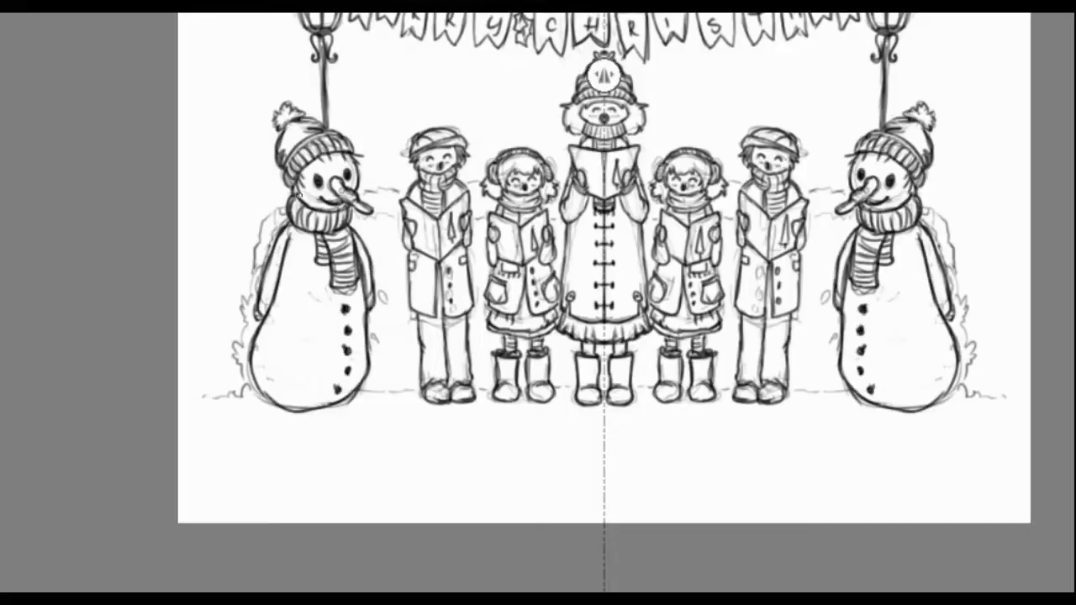
# - Add detail strokes to the snowmen and draw leafy bushes beside them
pyautogui.moveTo(505, 253); pyautogui.dragTo(490, 353)
pyautogui.moveTo(267, 304); pyautogui.dragTo(229, 373)
pyautogui.moveTo(343, 284); pyautogui.dragTo(394, 296)
pyautogui.moveTo(347, 320); pyautogui.dragTo(389, 328)
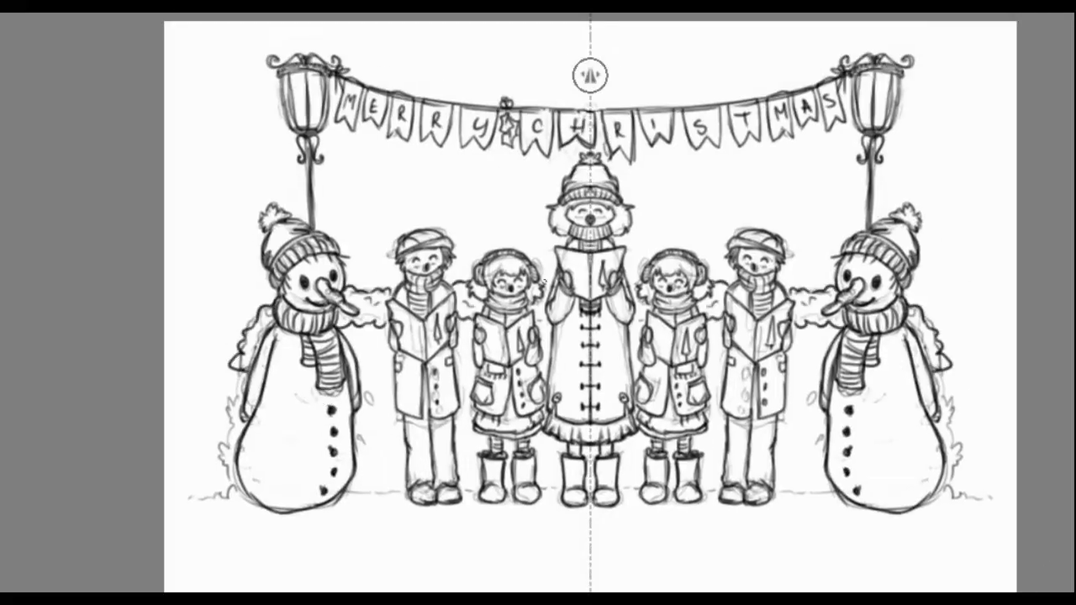
pyautogui.moveTo(229, 394); pyautogui.dragTo(224, 459)
pyautogui.moveTo(226, 442); pyautogui.dragTo(221, 486)
pyautogui.moveTo(375, 348); pyautogui.dragTo(383, 363)
pyautogui.moveTo(370, 412); pyautogui.dragTo(375, 425)
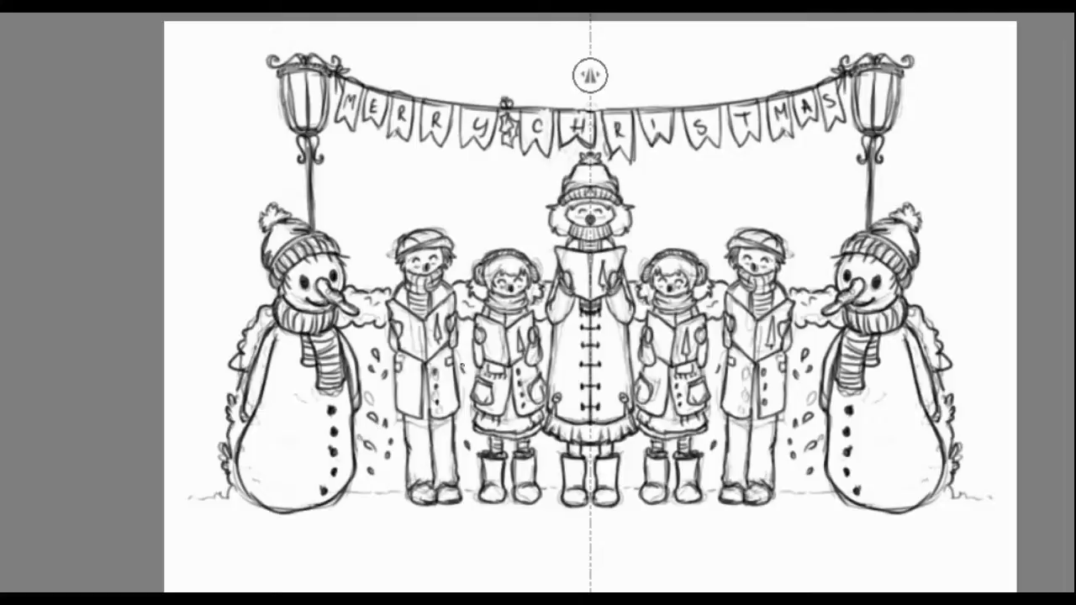
# - Add holly sprigs to both lamp posts and small marks along the ground
pyautogui.moveTo(463, 351); pyautogui.dragTo(464, 374)
pyautogui.moveTo(471, 370); pyautogui.dragTo(456, 399)
pyautogui.moveTo(264, 158); pyautogui.dragTo(284, 182)
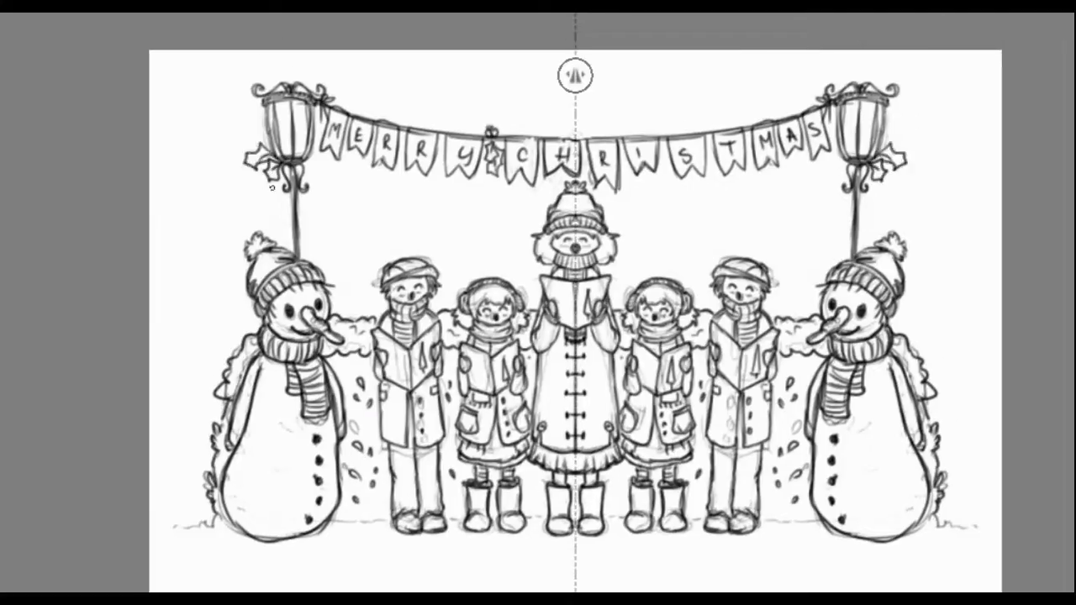
pyautogui.moveTo(538, 303); pyautogui.dragTo(503, 265)
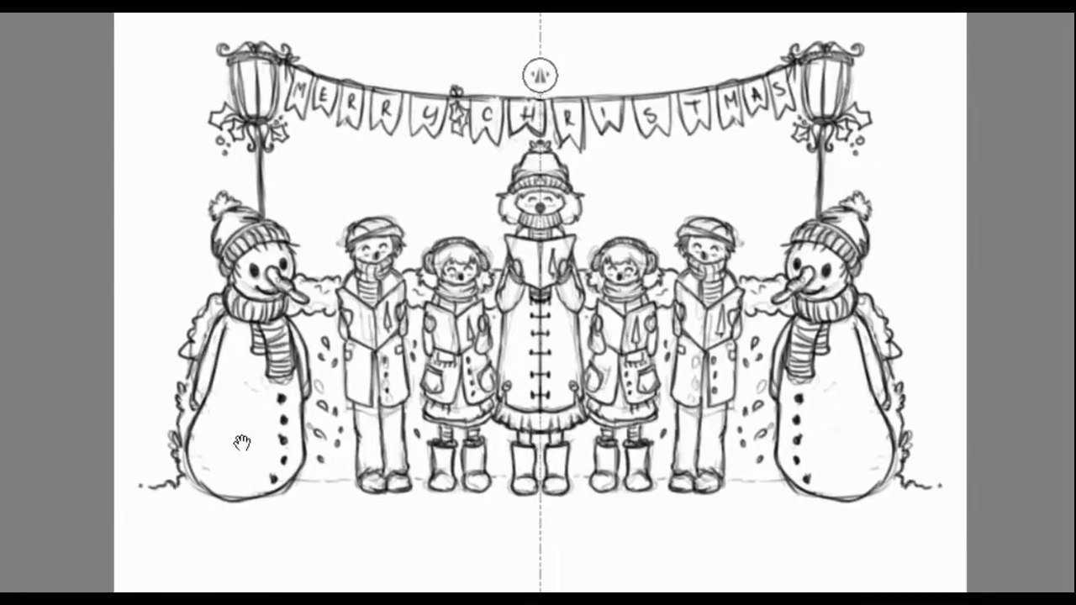
# - Finish the ground marks and paint a teal watercolour wash across the sky behind the figures
pyautogui.moveTo(304, 481); pyautogui.dragTo(357, 476)
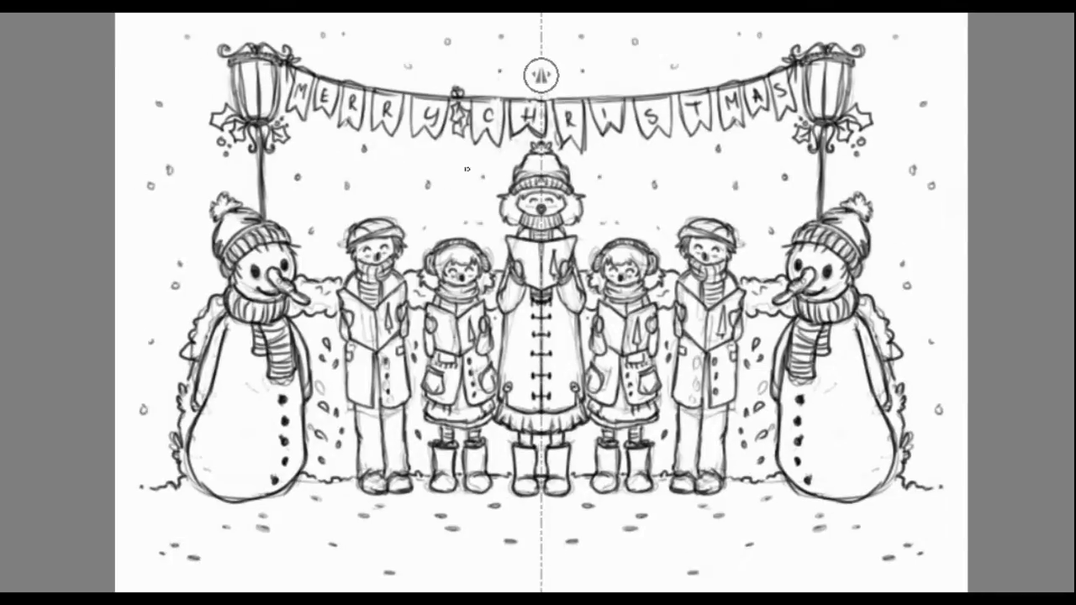
pyautogui.moveTo(259, 202)
pyautogui.mouseDown()
pyautogui.moveTo(307, 253)
pyautogui.moveTo(358, 281)
pyautogui.moveTo(250, 155)
pyautogui.mouseUp()
pyautogui.moveTo(160, 467)
pyautogui.mouseDown()
pyautogui.moveTo(156, 480)
pyautogui.moveTo(218, 179)
pyautogui.moveTo(168, 324)
pyautogui.moveTo(147, 479)
pyautogui.mouseUp()
pyautogui.moveTo(282, 221)
pyautogui.mouseDown()
pyautogui.moveTo(270, 169)
pyautogui.moveTo(328, 226)
pyautogui.moveTo(354, 221)
pyautogui.moveTo(502, 261)
pyautogui.moveTo(424, 220)
pyautogui.moveTo(311, 206)
pyautogui.moveTo(374, 189)
pyautogui.moveTo(310, 139)
pyautogui.moveTo(311, 186)
pyautogui.moveTo(370, 181)
pyautogui.moveTo(433, 143)
pyautogui.moveTo(398, 164)
pyautogui.moveTo(459, 206)
pyautogui.moveTo(404, 210)
pyautogui.moveTo(504, 185)
pyautogui.mouseUp()
pyautogui.moveTo(580, 266)
pyautogui.mouseDown()
pyautogui.moveTo(673, 244)
pyautogui.moveTo(749, 261)
pyautogui.moveTo(807, 210)
pyautogui.moveTo(723, 134)
pyautogui.moveTo(574, 173)
pyautogui.moveTo(605, 143)
pyautogui.moveTo(681, 127)
pyautogui.moveTo(772, 201)
pyautogui.moveTo(652, 219)
pyautogui.moveTo(862, 189)
pyautogui.moveTo(908, 455)
pyautogui.moveTo(920, 370)
pyautogui.moveTo(900, 269)
pyautogui.moveTo(883, 286)
pyautogui.moveTo(793, 173)
pyautogui.moveTo(664, 210)
pyautogui.moveTo(617, 176)
pyautogui.moveTo(534, 172)
pyautogui.moveTo(315, 215)
pyautogui.moveTo(480, 214)
pyautogui.moveTo(432, 192)
pyautogui.moveTo(322, 195)
pyautogui.mouseUp()
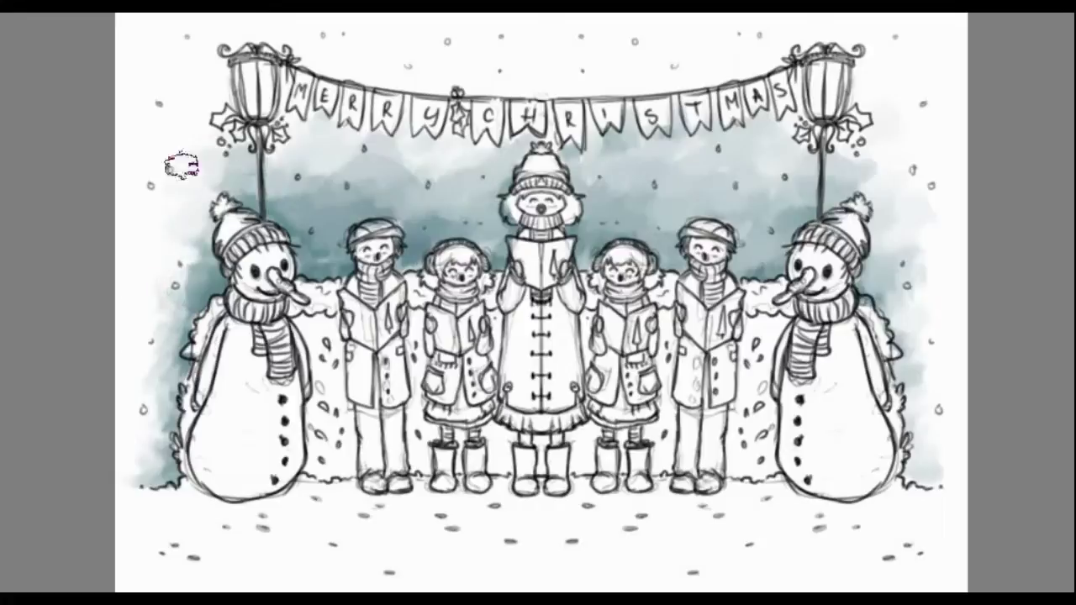
# - With symmetry on, shade the snowmen and the carolers' coats, sleeves and boots in teal
pyautogui.press('m')
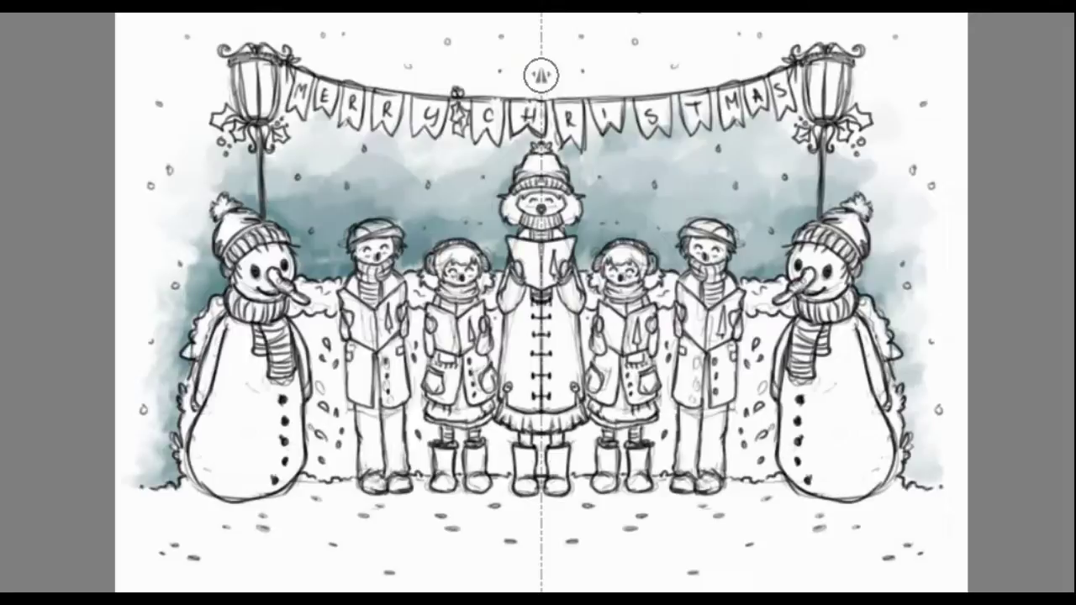
pyautogui.moveTo(208, 345); pyautogui.dragTo(210, 405)
pyautogui.moveTo(286, 357); pyautogui.dragTo(303, 395)
pyautogui.moveTo(375, 352)
pyautogui.mouseDown()
pyautogui.moveTo(362, 410)
pyautogui.moveTo(397, 449)
pyautogui.mouseUp()
pyautogui.moveTo(476, 373)
pyautogui.mouseDown()
pyautogui.moveTo(429, 409)
pyautogui.moveTo(447, 491)
pyautogui.mouseUp()
pyautogui.moveTo(483, 445); pyautogui.dragTo(483, 493)
pyautogui.moveTo(528, 449); pyautogui.dragTo(528, 493)
pyautogui.moveTo(520, 276)
pyautogui.mouseDown()
pyautogui.moveTo(510, 314)
pyautogui.moveTo(431, 358)
pyautogui.mouseUp()
pyautogui.moveTo(373, 338); pyautogui.dragTo(350, 355)
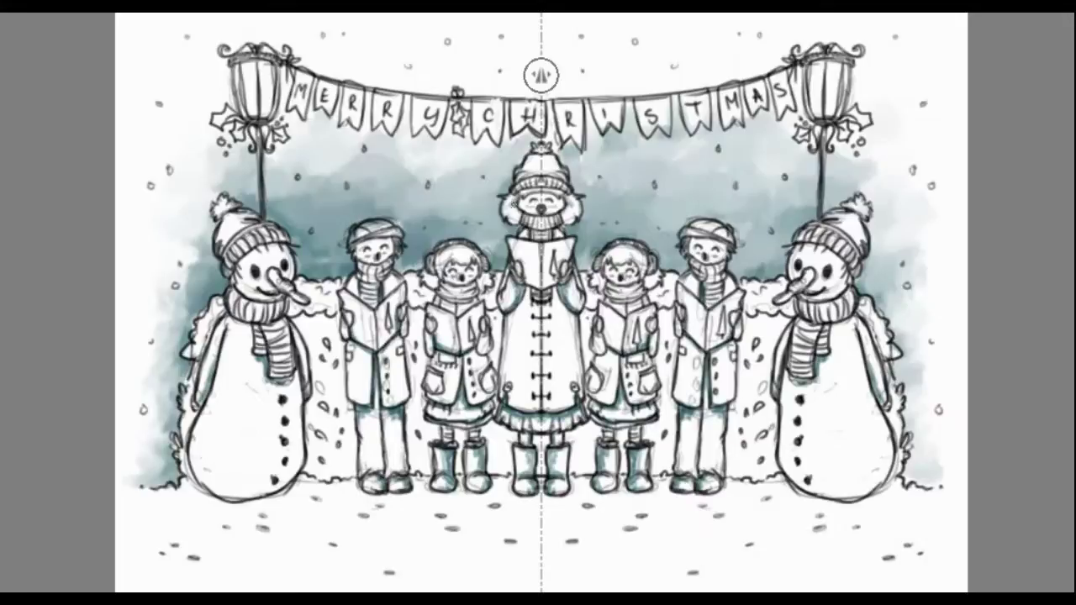
# - Shade the snowmen's hats, sides and lower bodies, and the snow beneath everyone's feet
pyautogui.moveTo(800, 239); pyautogui.dragTo(857, 273)
pyautogui.moveTo(863, 226); pyautogui.dragTo(841, 328)
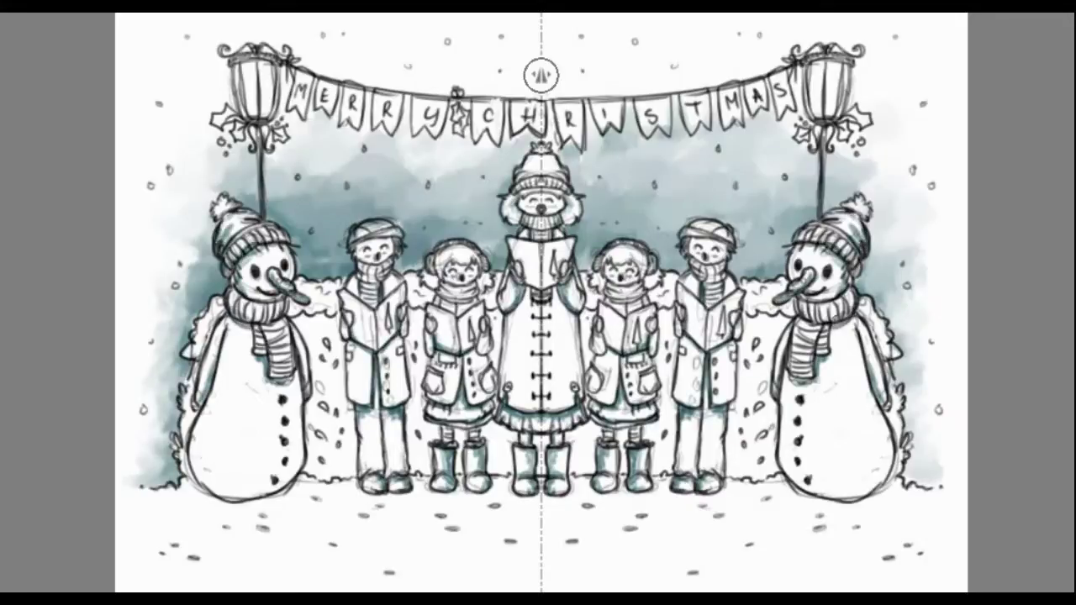
pyautogui.moveTo(804, 296); pyautogui.dragTo(858, 357)
pyautogui.moveTo(856, 318); pyautogui.dragTo(893, 476)
pyautogui.moveTo(782, 400)
pyautogui.mouseDown()
pyautogui.moveTo(815, 494)
pyautogui.moveTo(922, 504)
pyautogui.mouseUp()
pyautogui.moveTo(720, 490); pyautogui.dragTo(565, 491)
# - Turn off mirror symmetry
pyautogui.press('m')
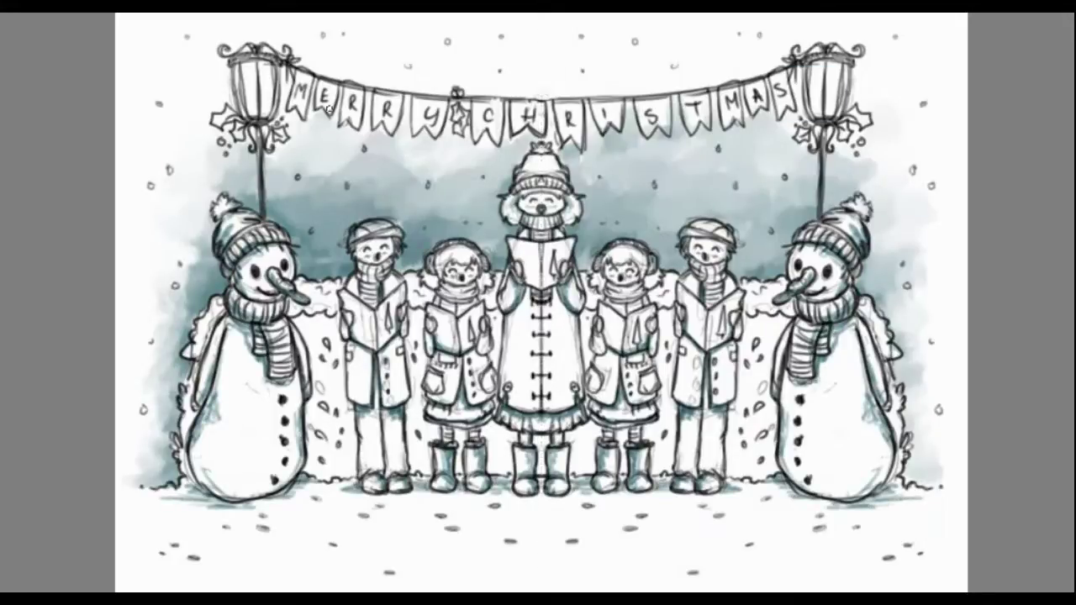